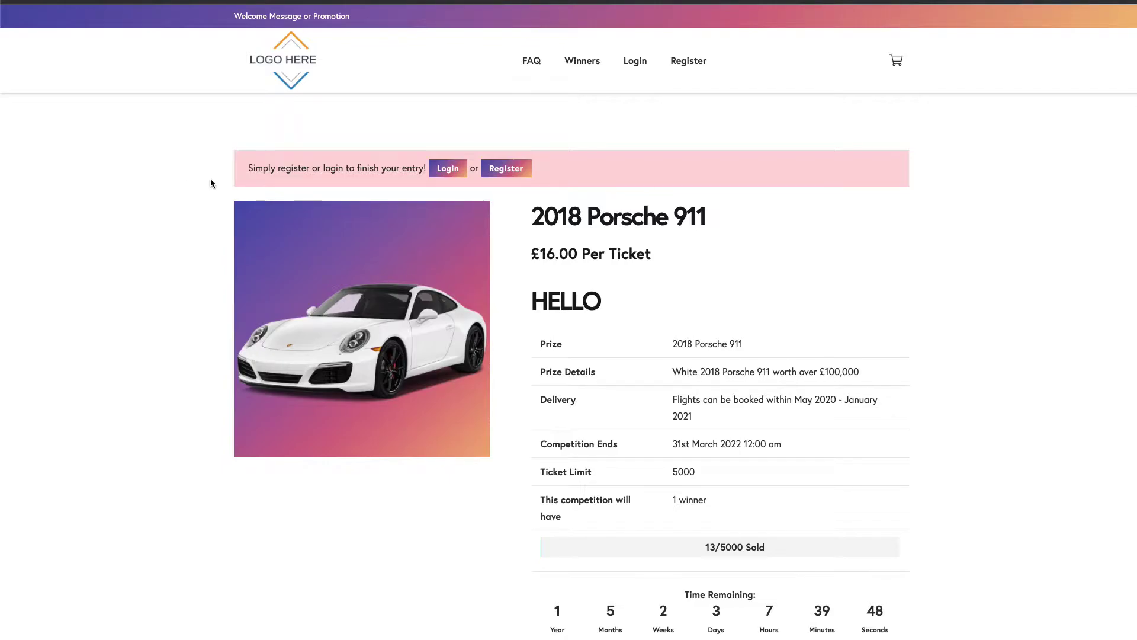
Step: On the 2018 Porsche 911 entry, choose 4 as the seats answer and keep 3 Tickets
scroll(602, 361, "down", 4)
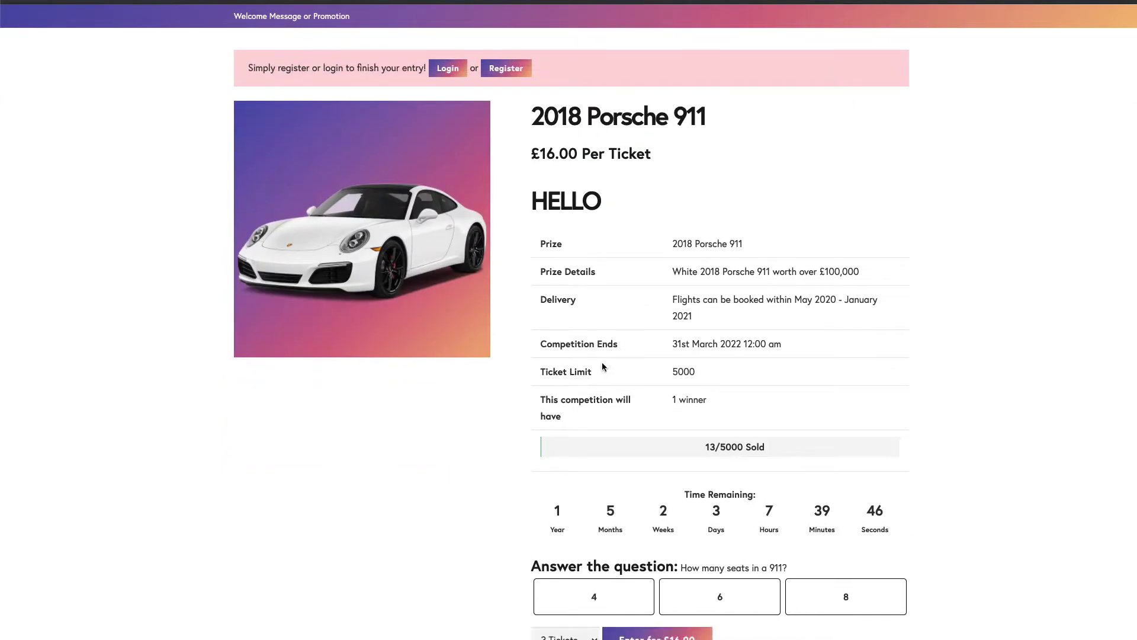
left_click_drag(539, 442, 651, 441)
left_click(643, 439)
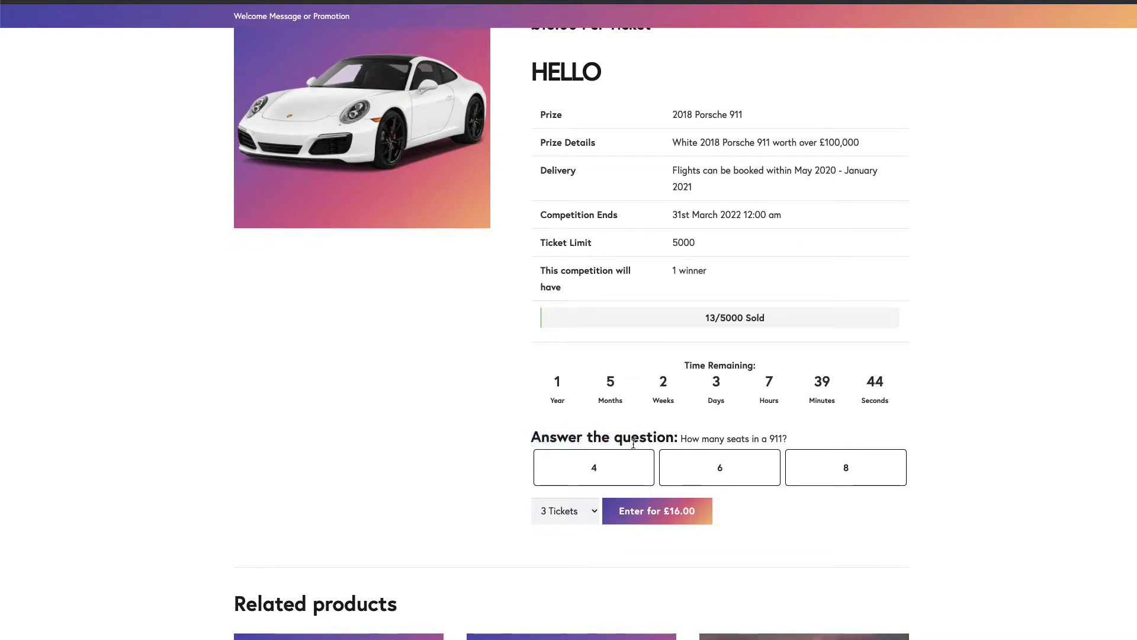
left_click(687, 474)
left_click(646, 469)
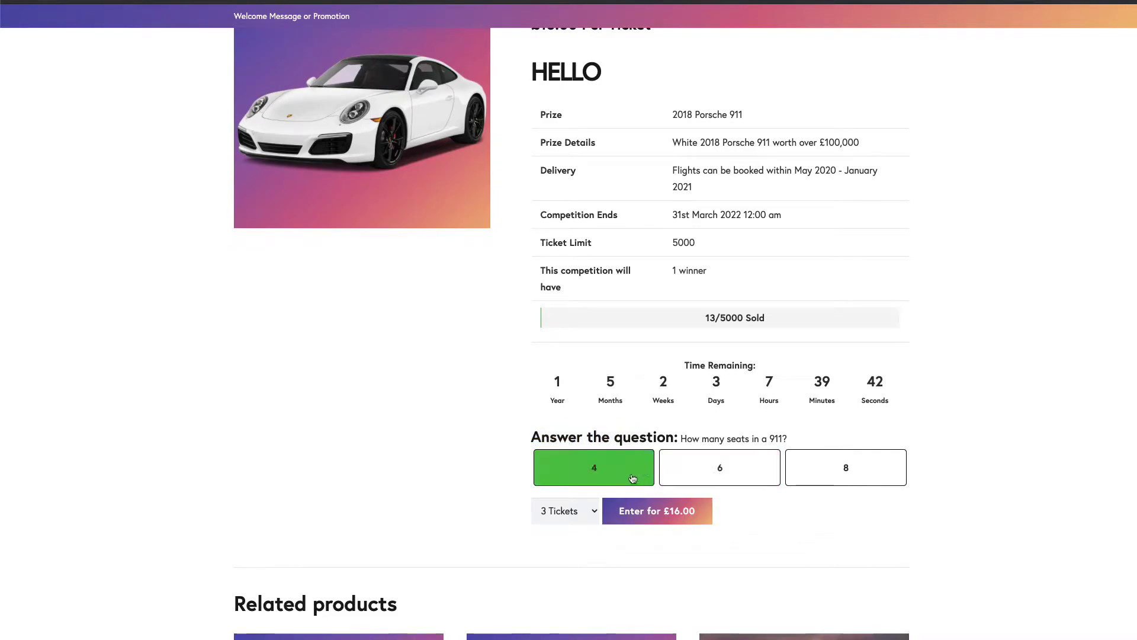
left_click(578, 516)
left_click(579, 515)
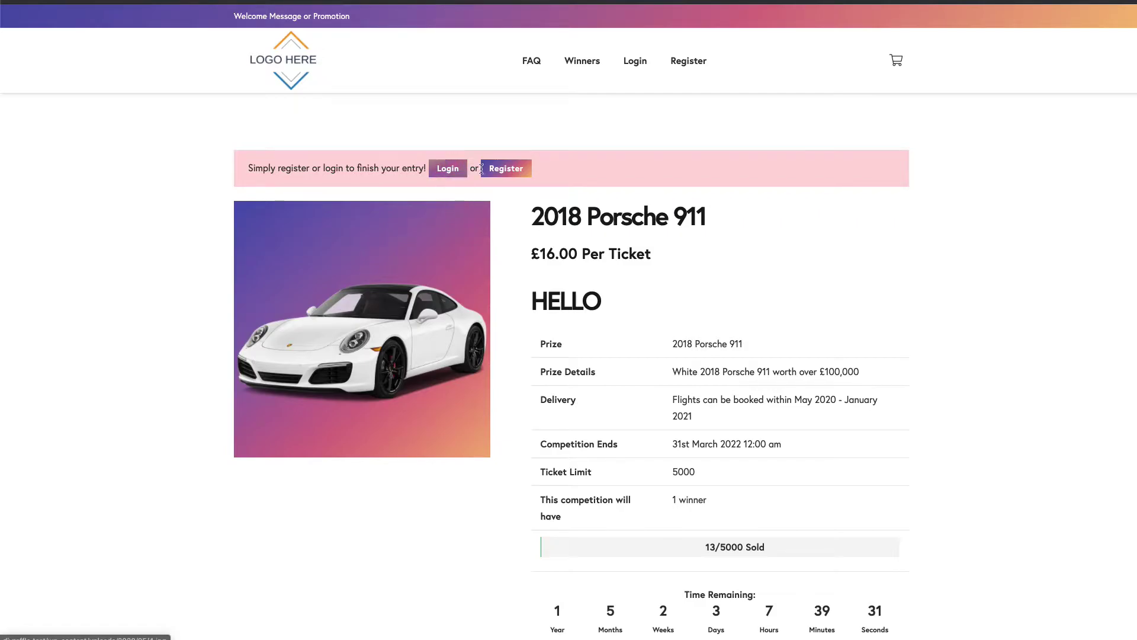
Step: Open the Register sign-up form, then close it again
left_click(506, 169)
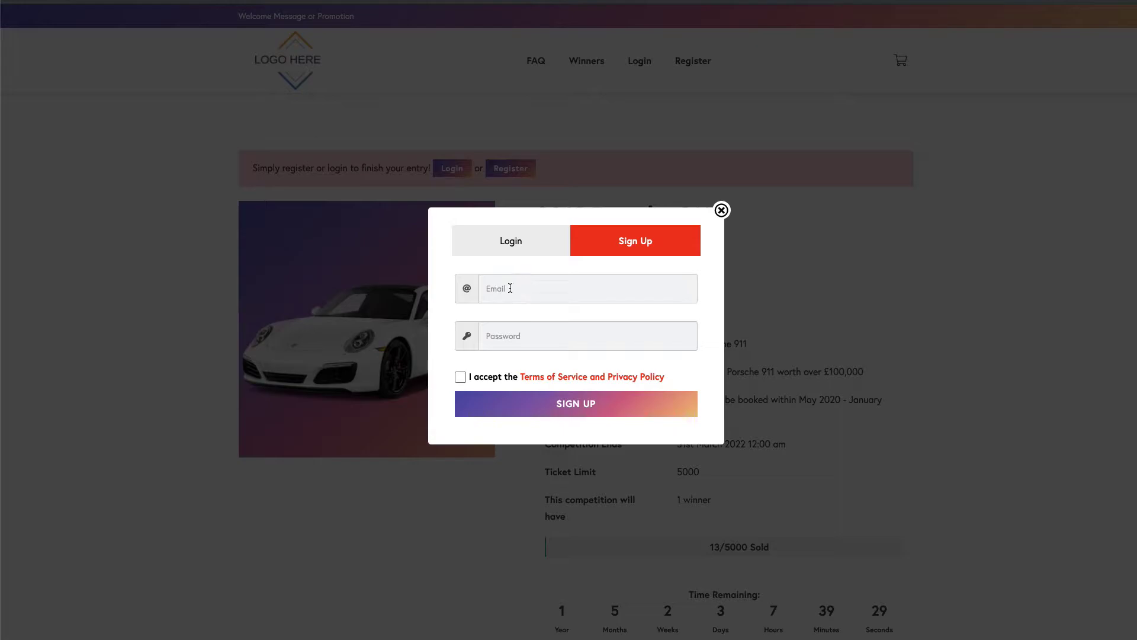
left_click(722, 210)
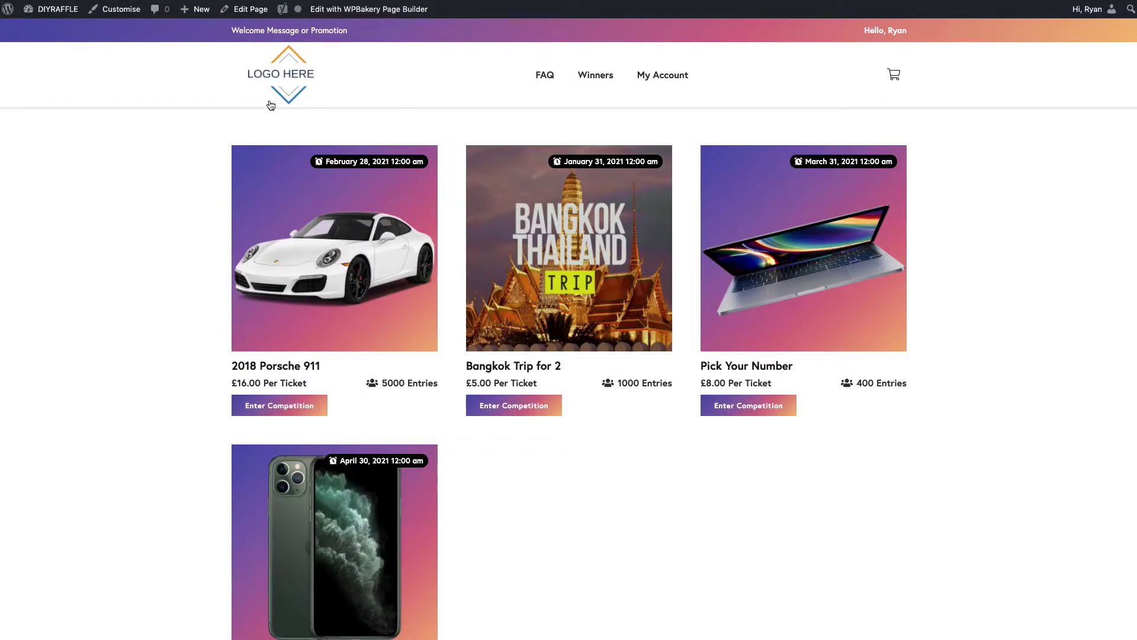
Step: Go to the admin Dashboard, list All Products, and open the 2018 Porsche 911 for editing
mouse_move(51, 9)
left_click(54, 36)
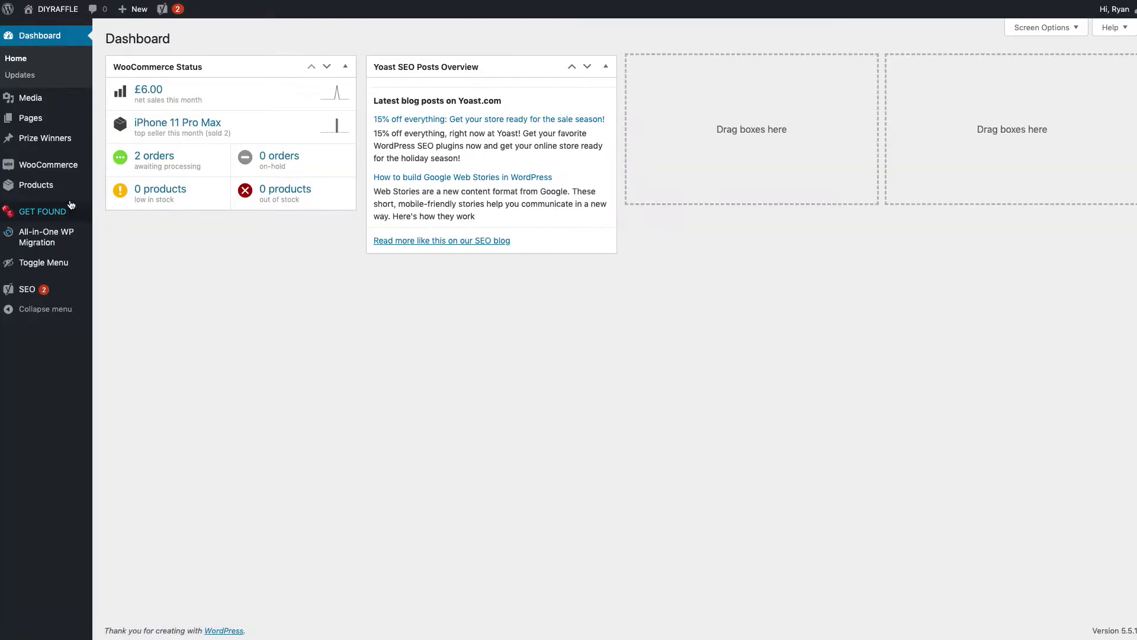
mouse_move(40, 185)
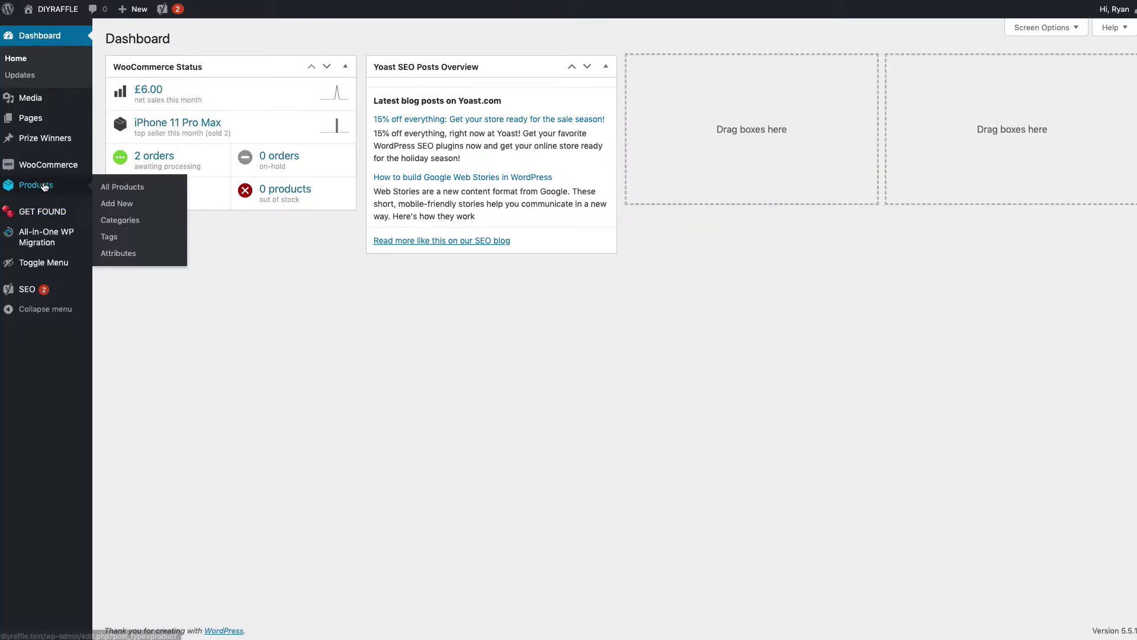
left_click(123, 187)
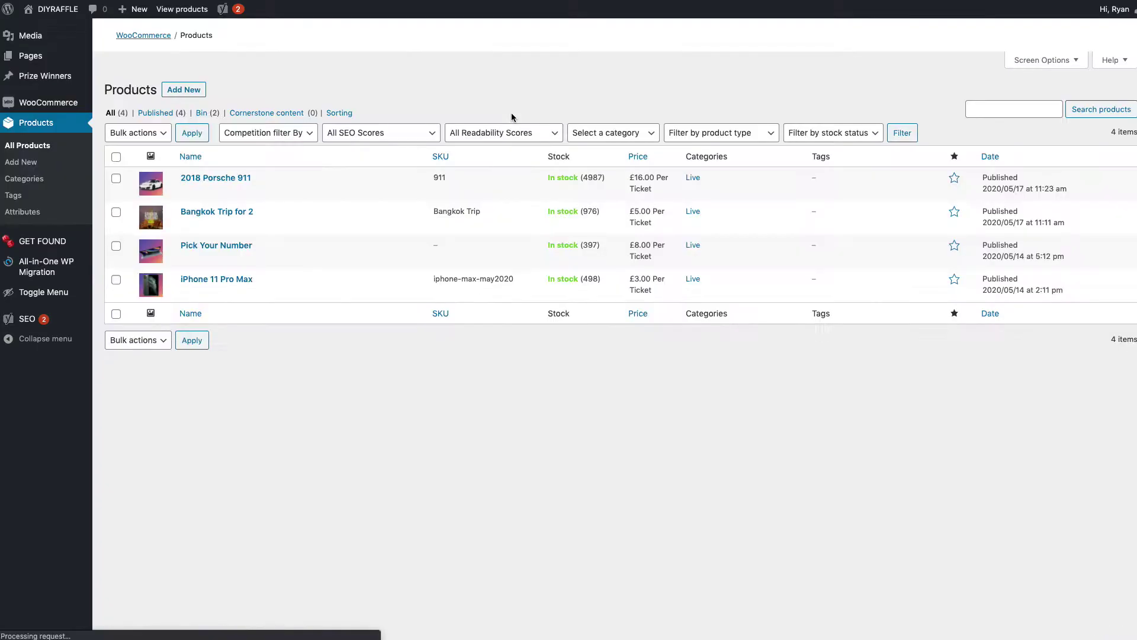
left_click(225, 174)
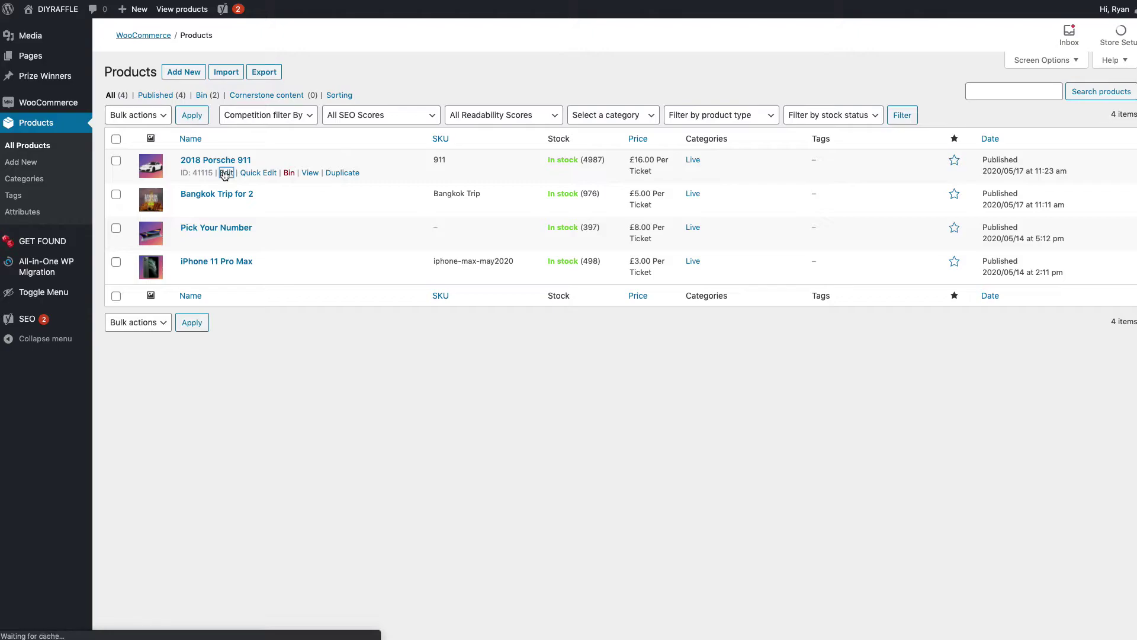
Step: Paste 5000 into both Max tickets per user and Min tickets on the Porsche 911 product
scroll(288, 362, "down", 1)
scroll(288, 362, "down", 15)
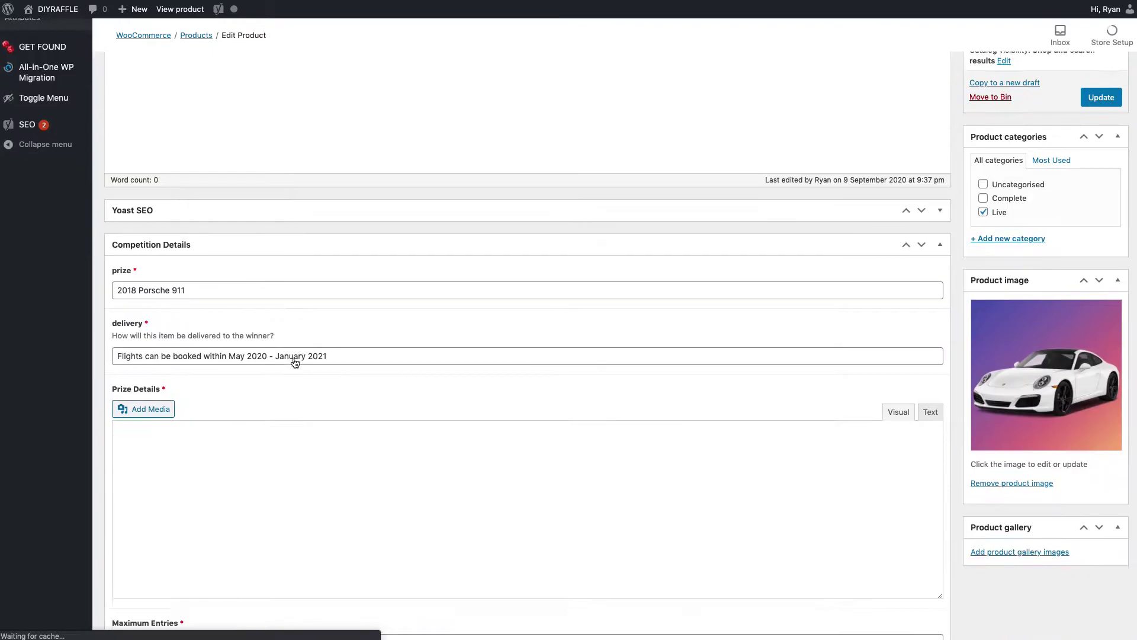
scroll(307, 360, "up", 5)
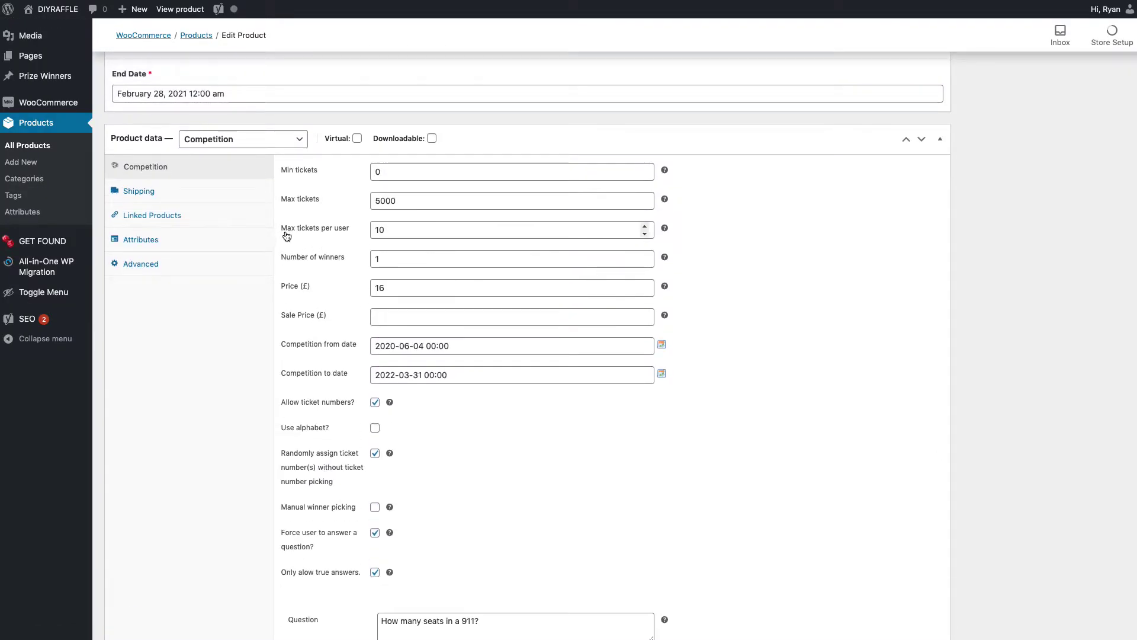
left_click(465, 230)
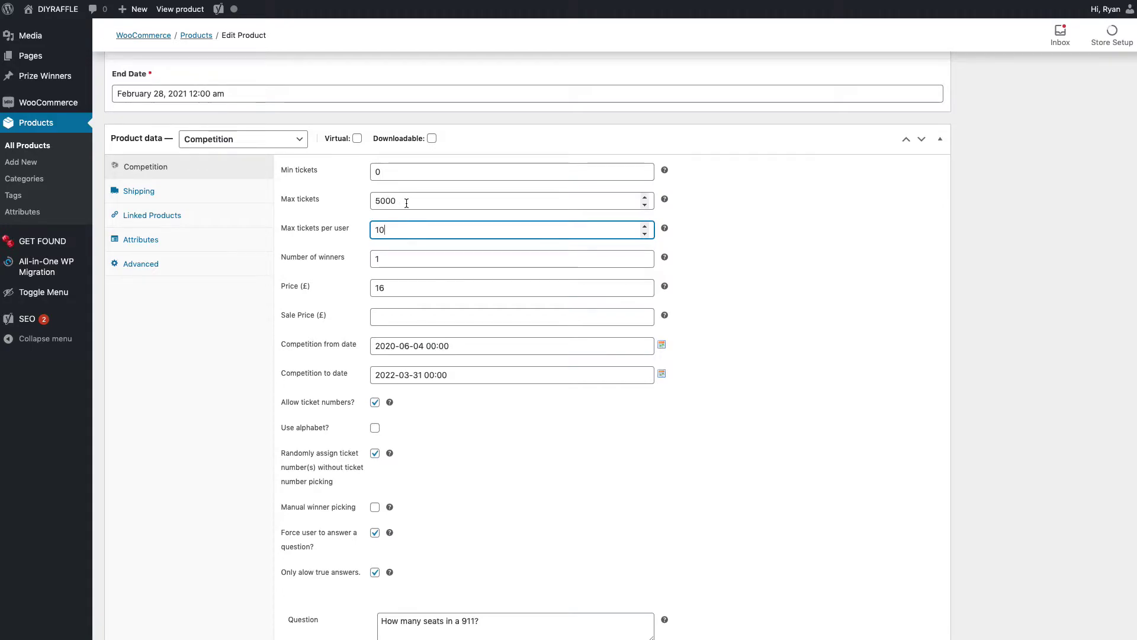
left_click_drag(408, 202, 364, 232)
type("5000")
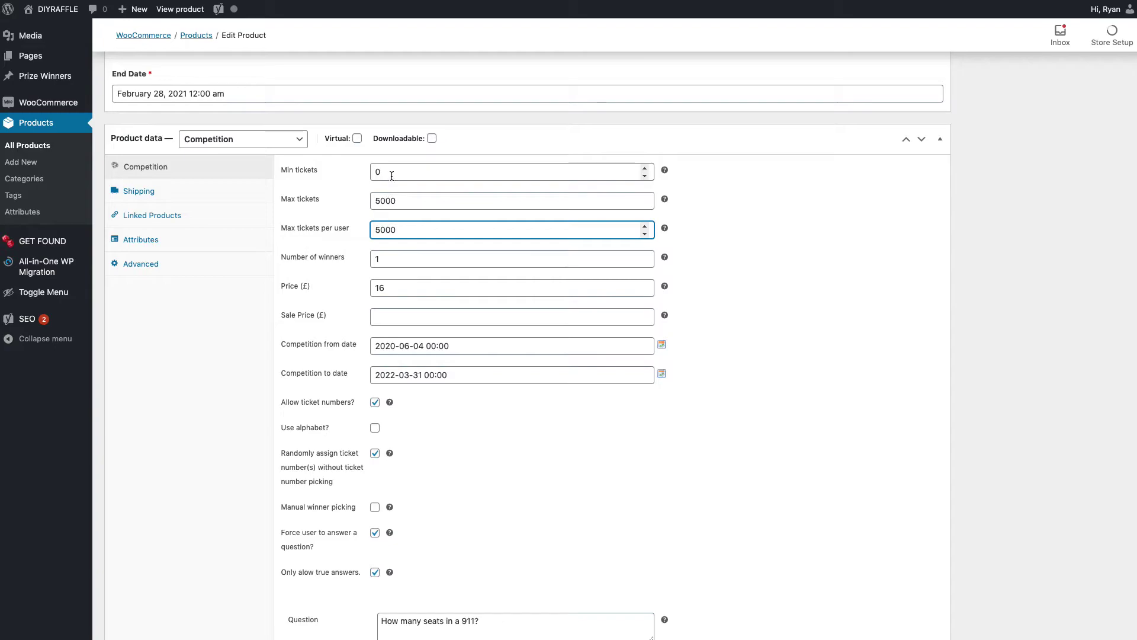
left_click_drag(390, 173, 347, 172)
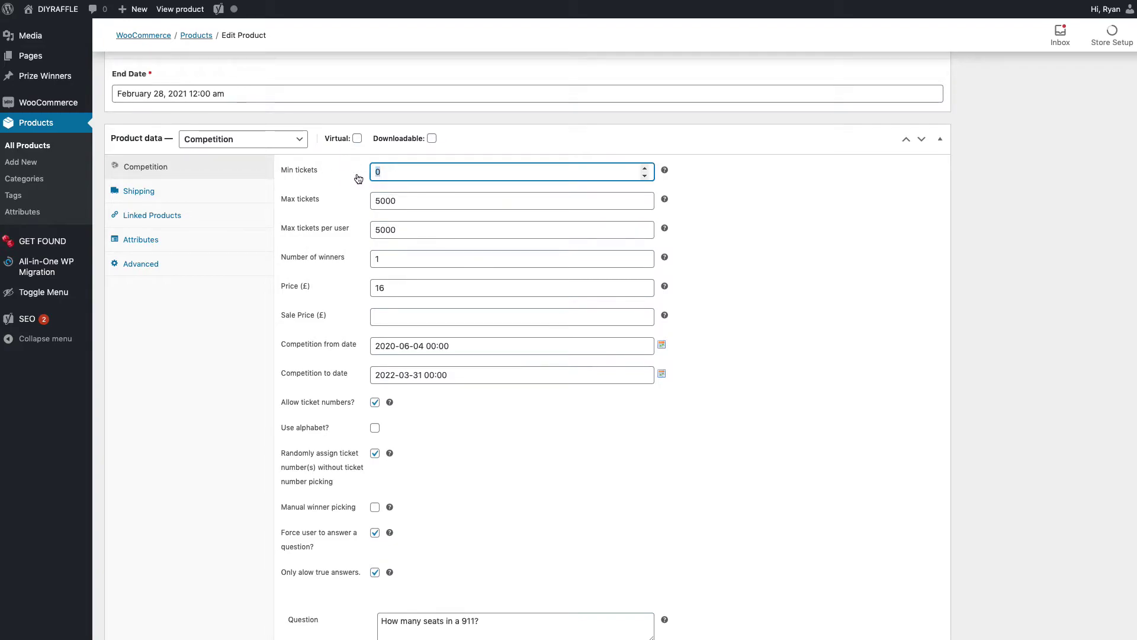
type("5000")
left_click(771, 218)
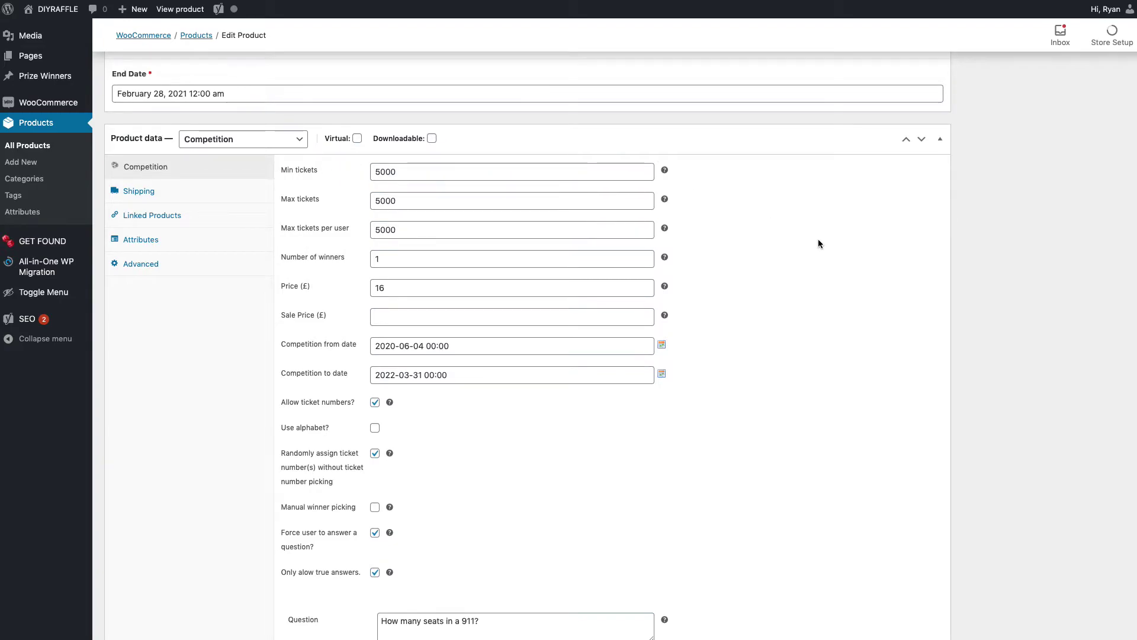
scroll(1093, 194, "up", 12)
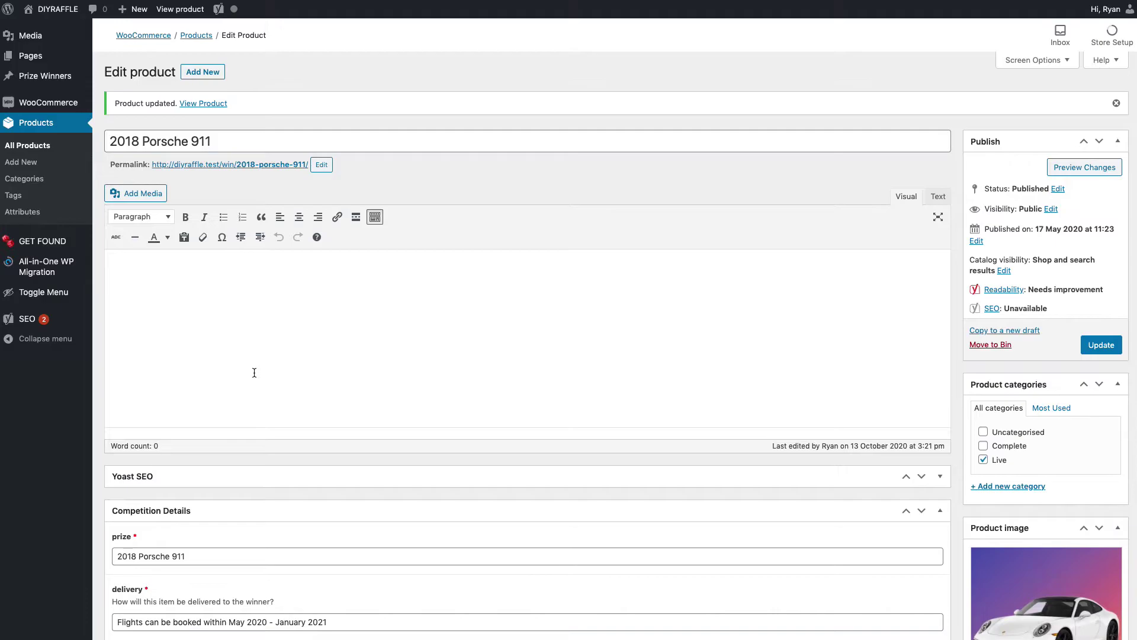
Step: View the Porsche 911 on the site, answer 4, and enter with 4 Tickets for £64.00
left_click(223, 103)
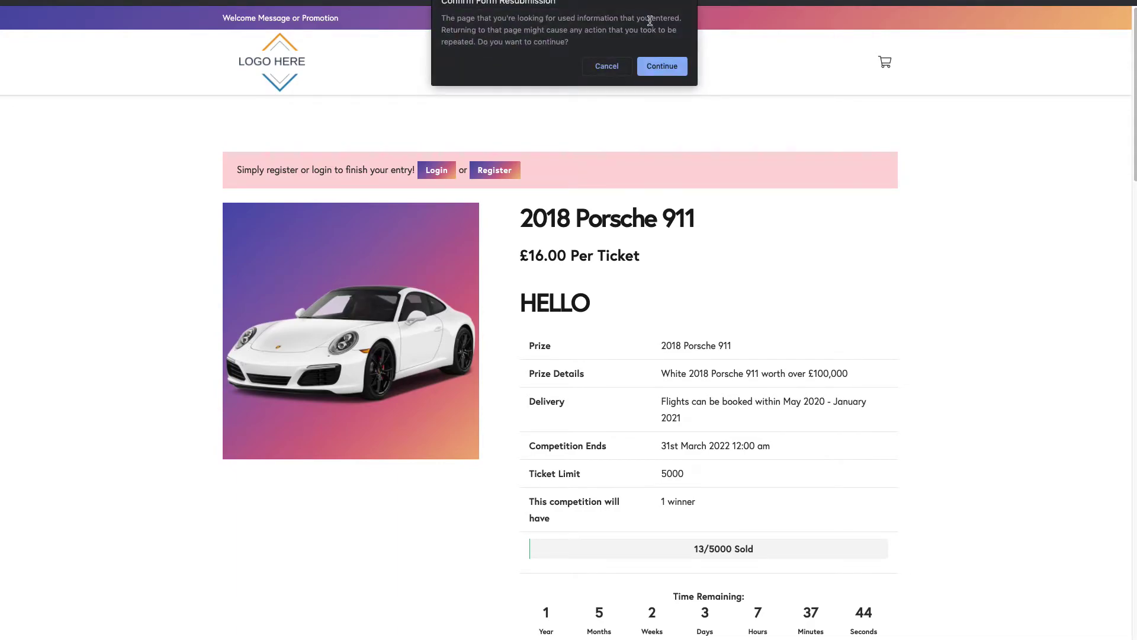
left_click(603, 66)
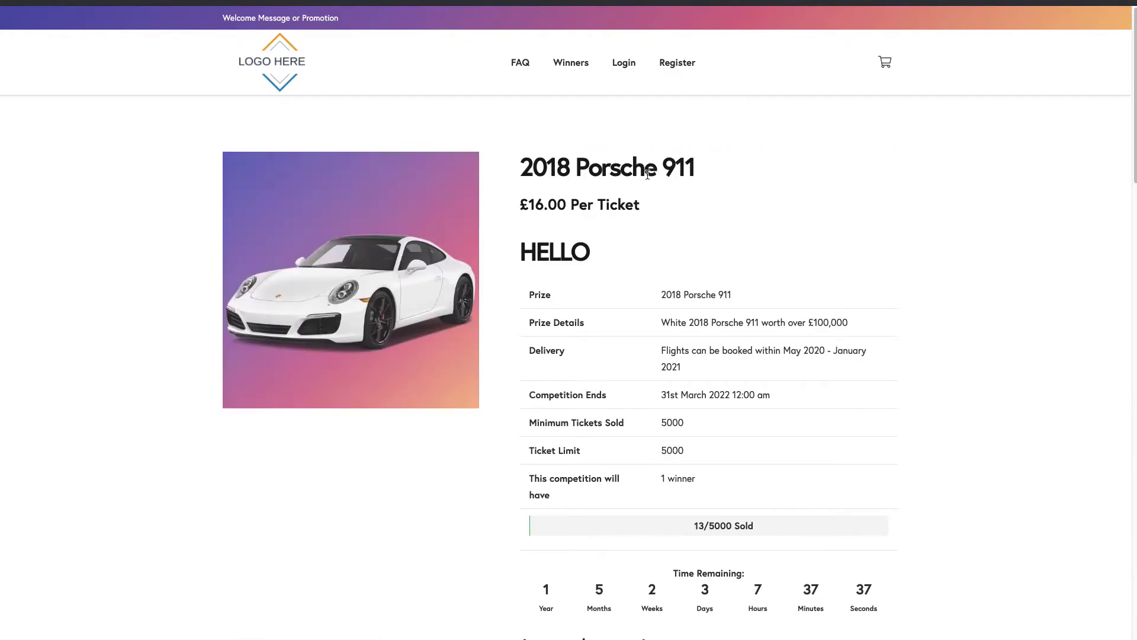
scroll(648, 174, "down", 3)
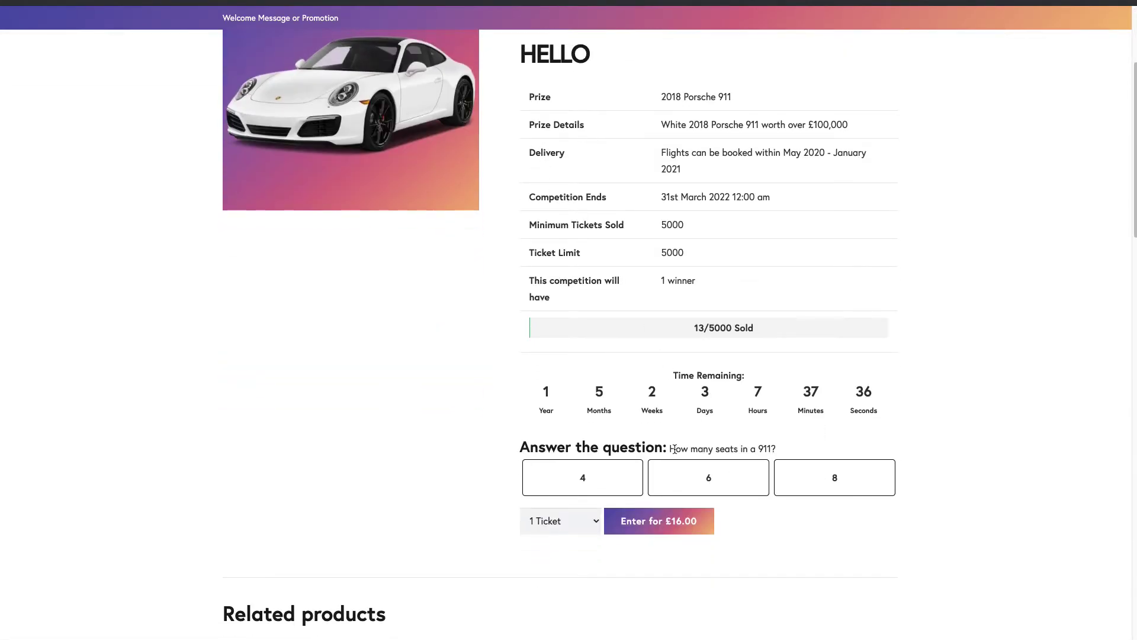
left_click(573, 472)
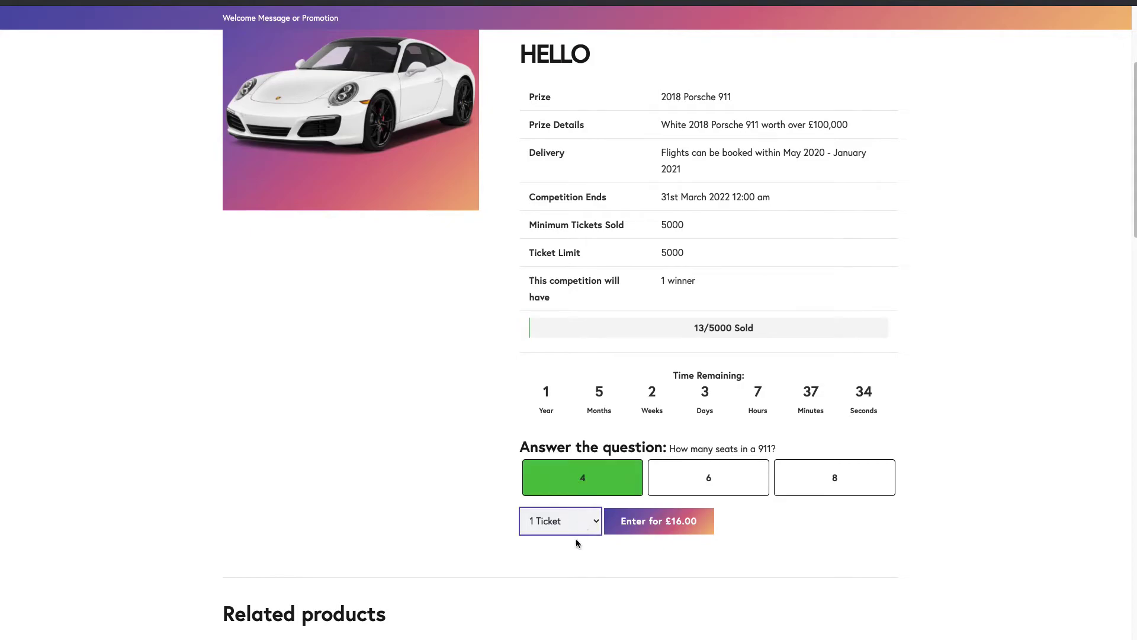
left_click(569, 524)
left_click(569, 557)
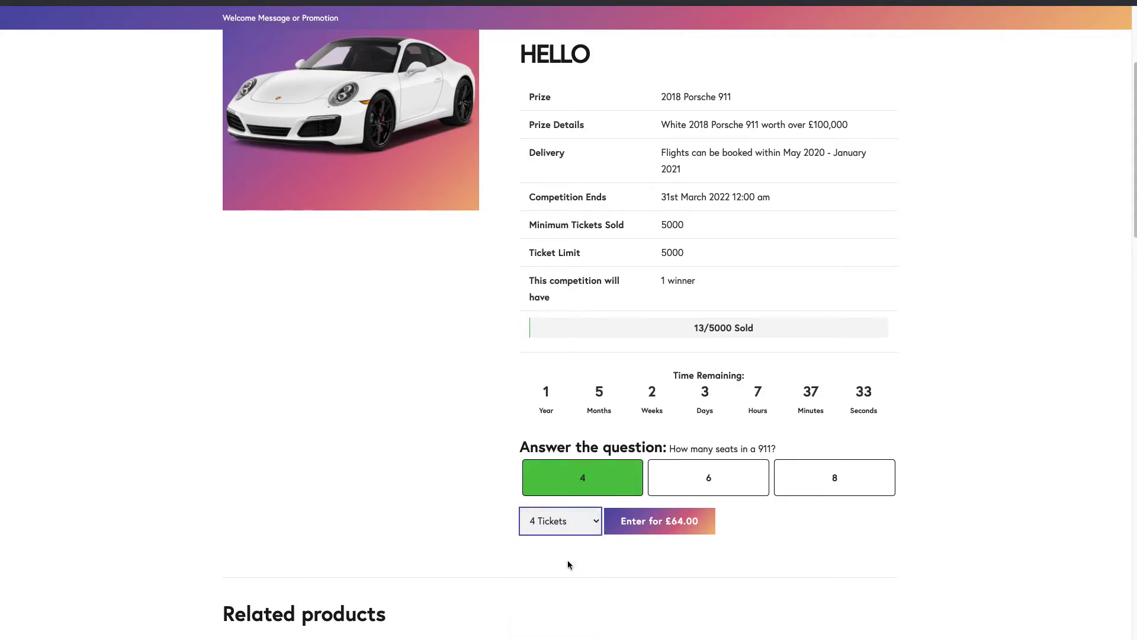
left_click(649, 533)
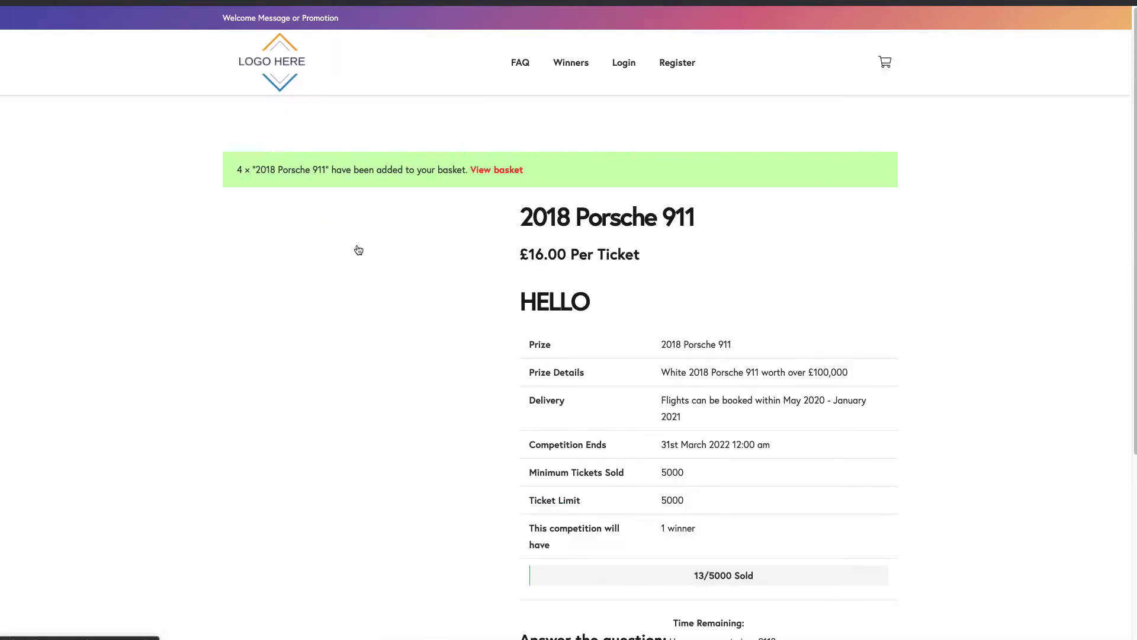
Step: Go from the basket to checkout and select the Email and Create account password fields
left_click_drag(237, 170, 403, 172)
left_click(516, 171)
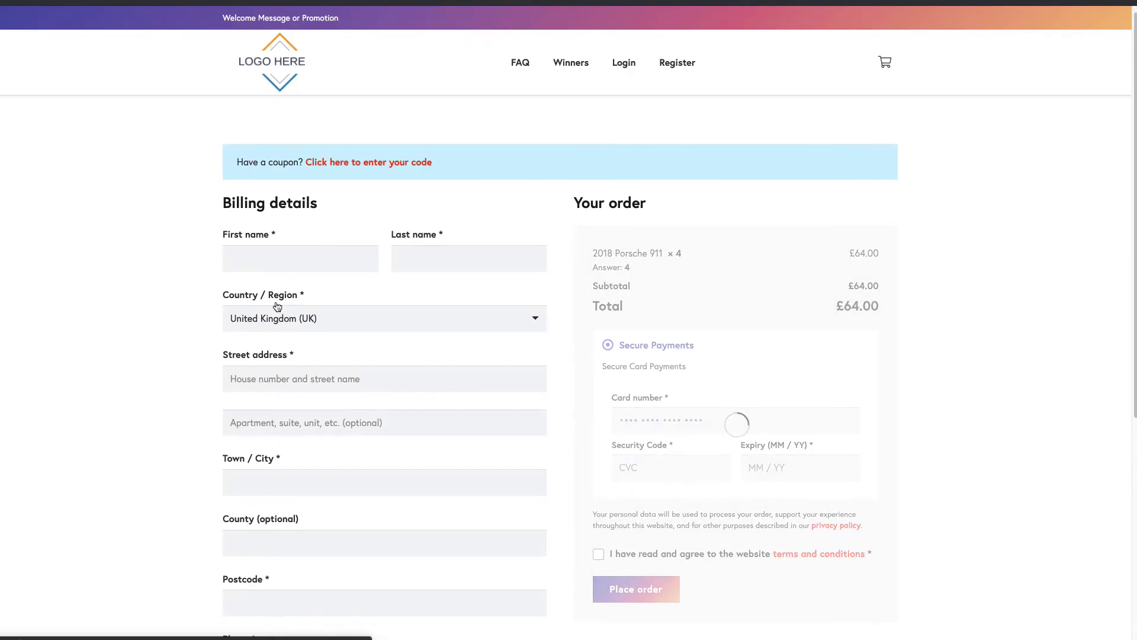
scroll(278, 306, "down", 6)
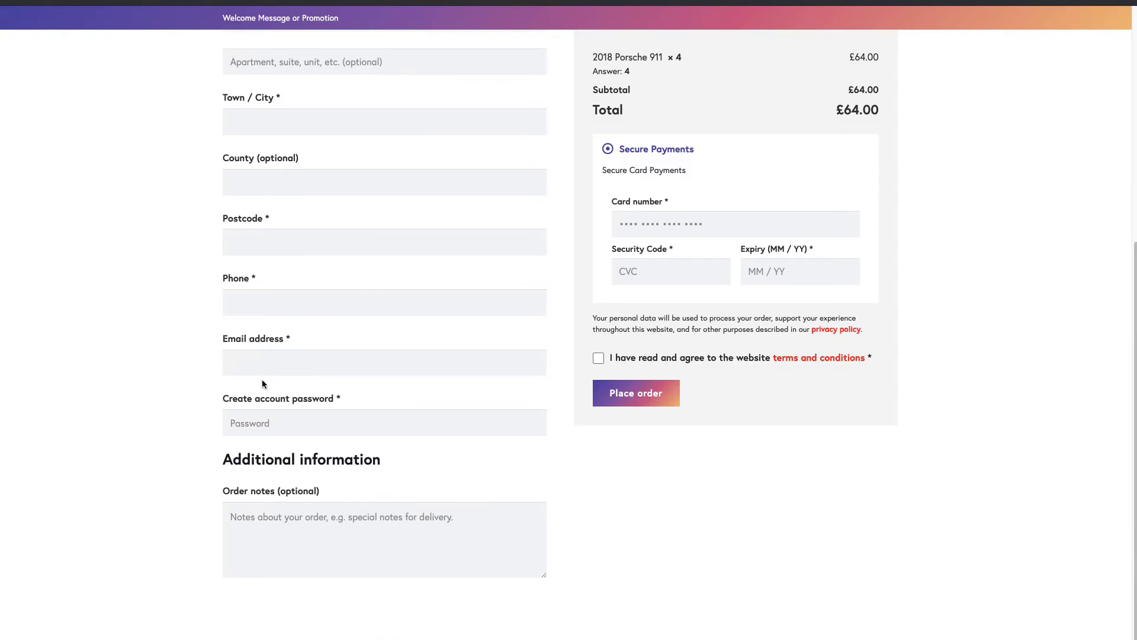
left_click(263, 366)
left_click(421, 414)
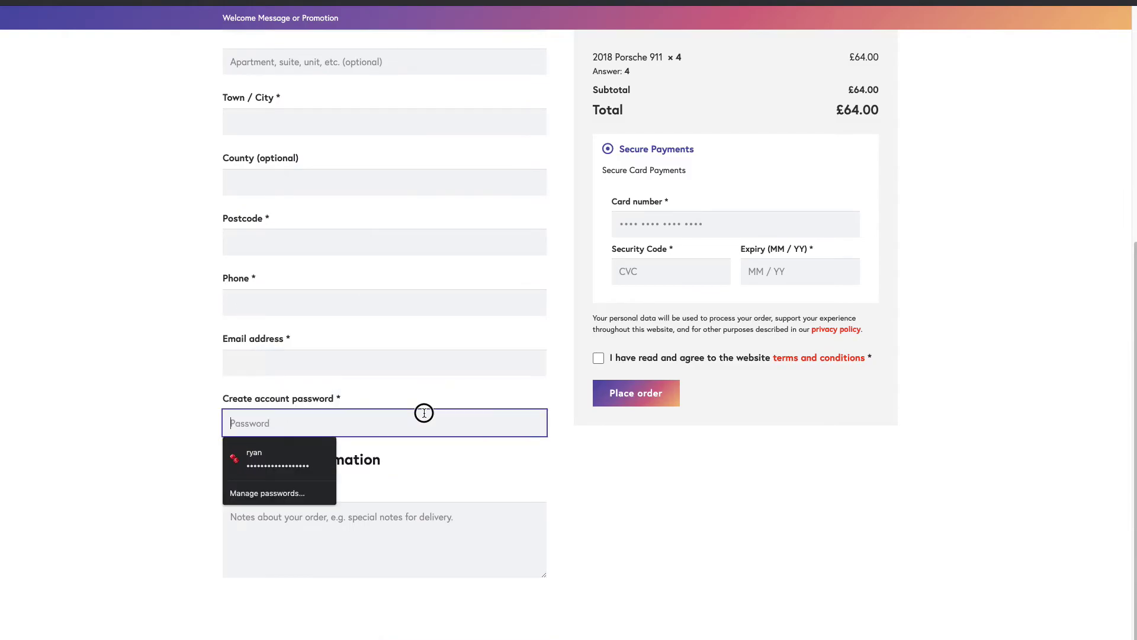
left_click(183, 400)
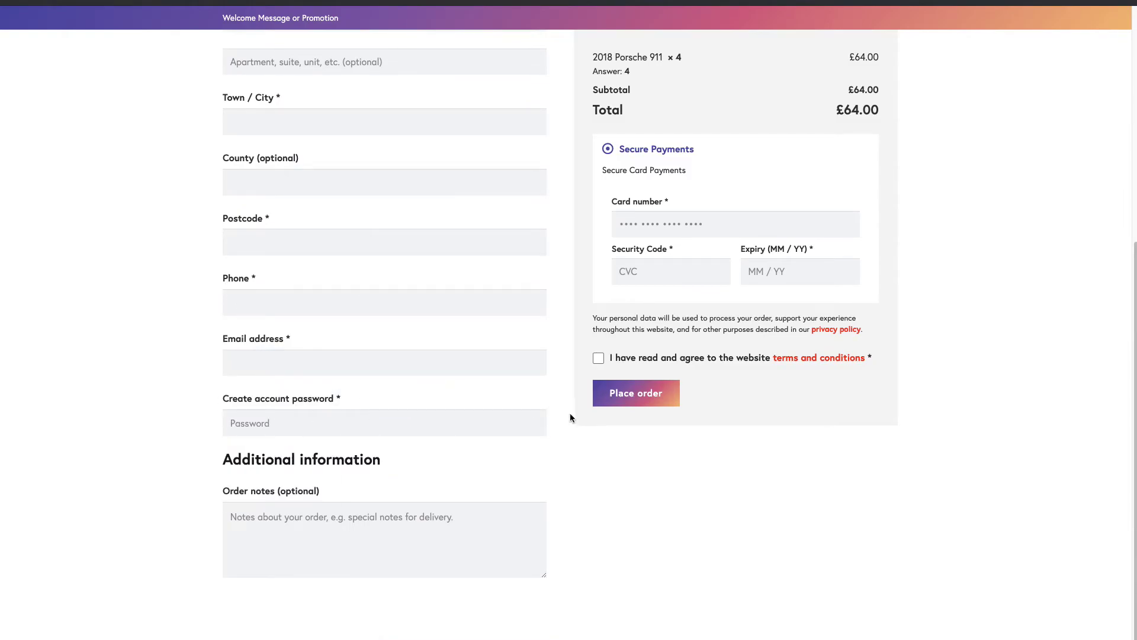
scroll(602, 435, "up", 6)
scroll(660, 338, "down", 3)
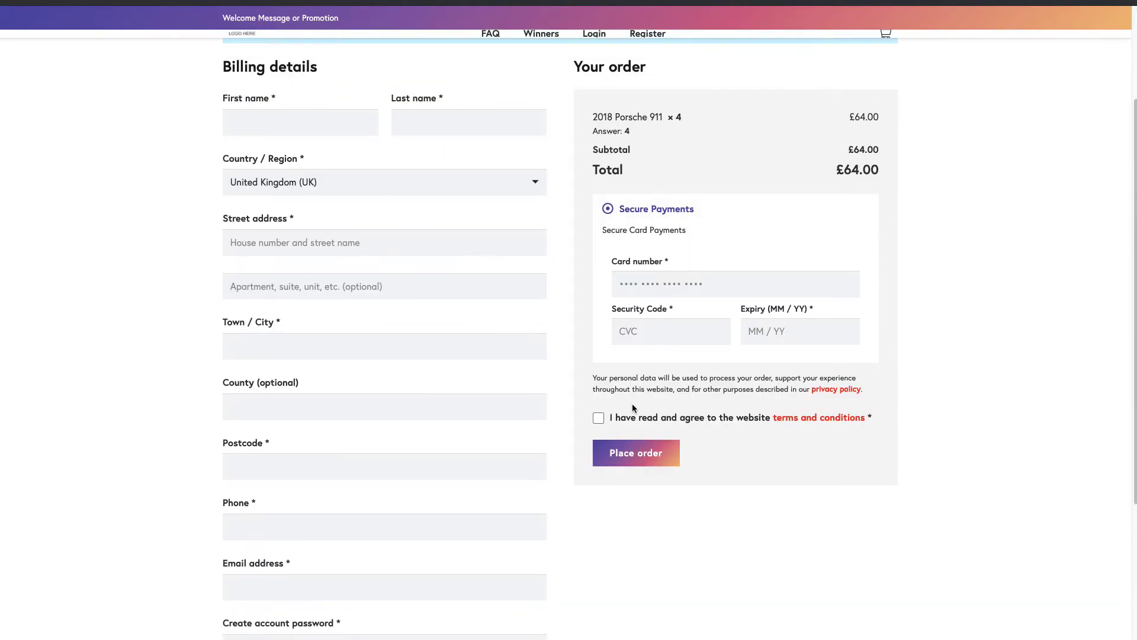